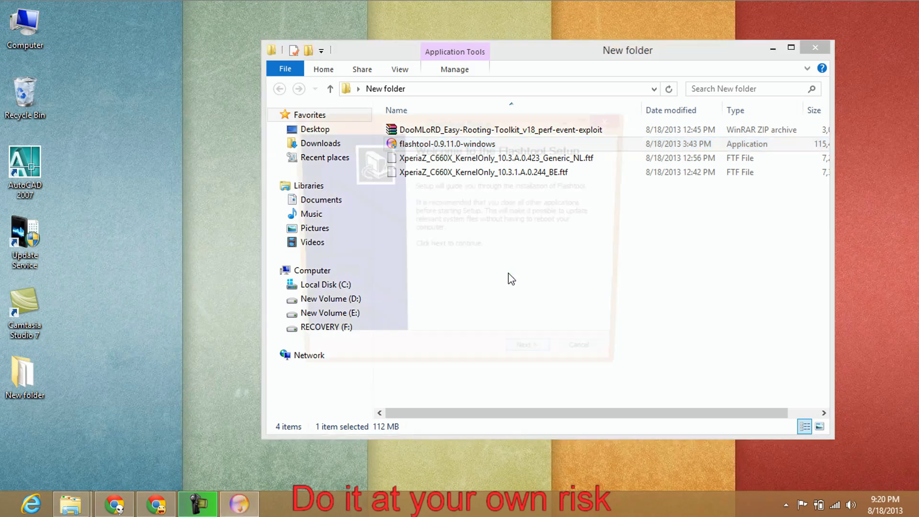
- Install Flashtool into C:\Flashtool with the default Flashtool Start Menu folder
left_click(535, 360)
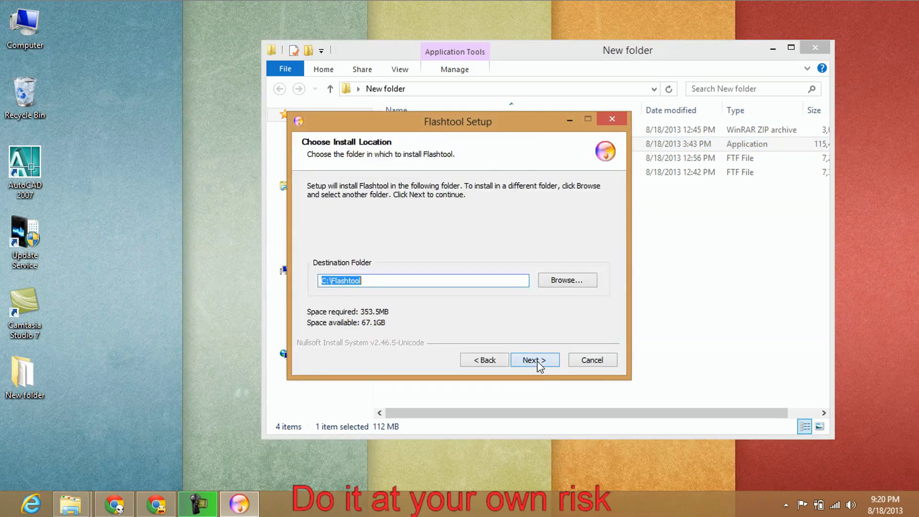
left_click(534, 360)
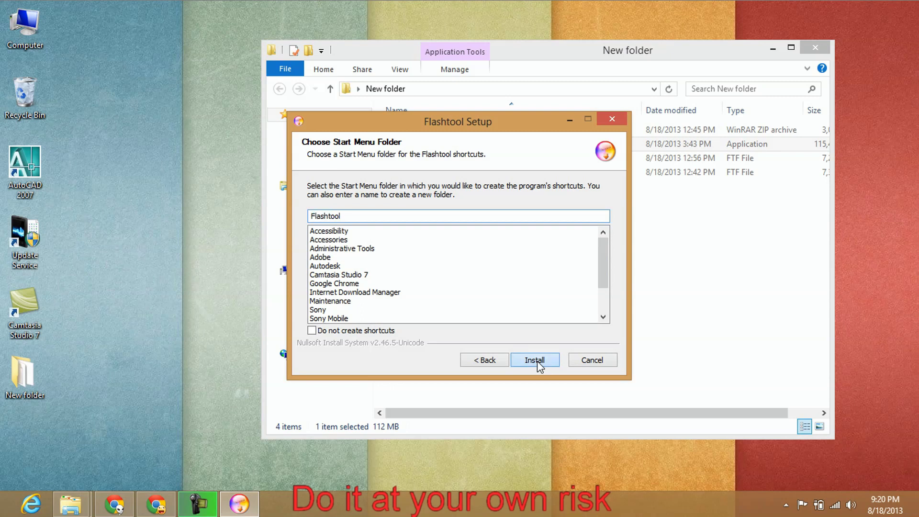
left_click(534, 360)
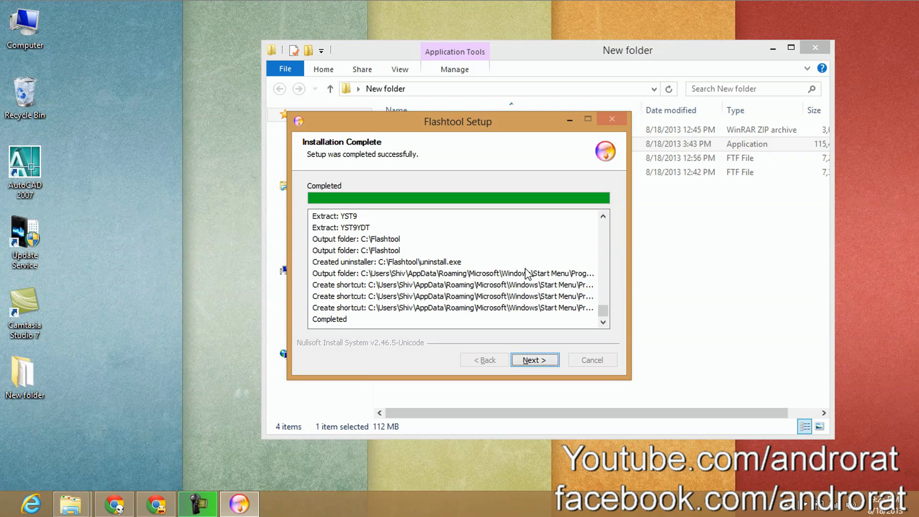
left_click(535, 360)
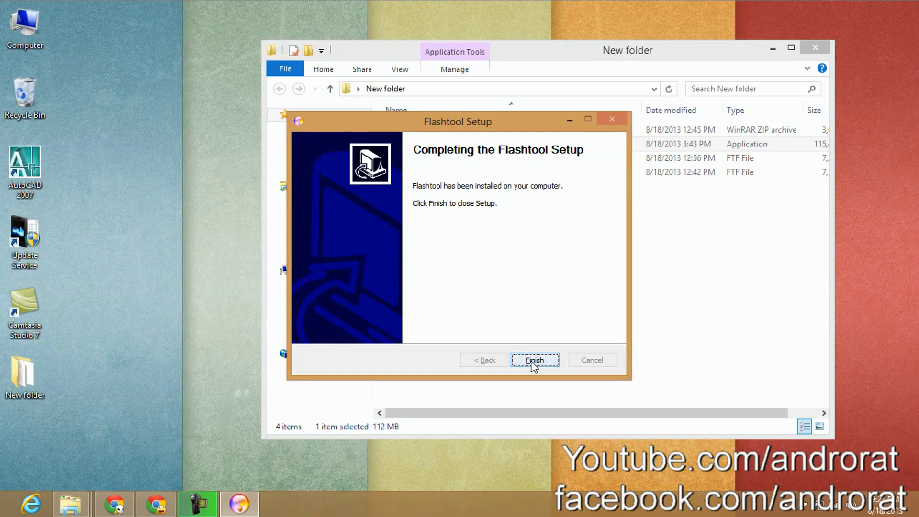
- Close the finished installer and copy the Generic_NL kernel .ftf file
left_click(535, 359)
left_click(501, 159)
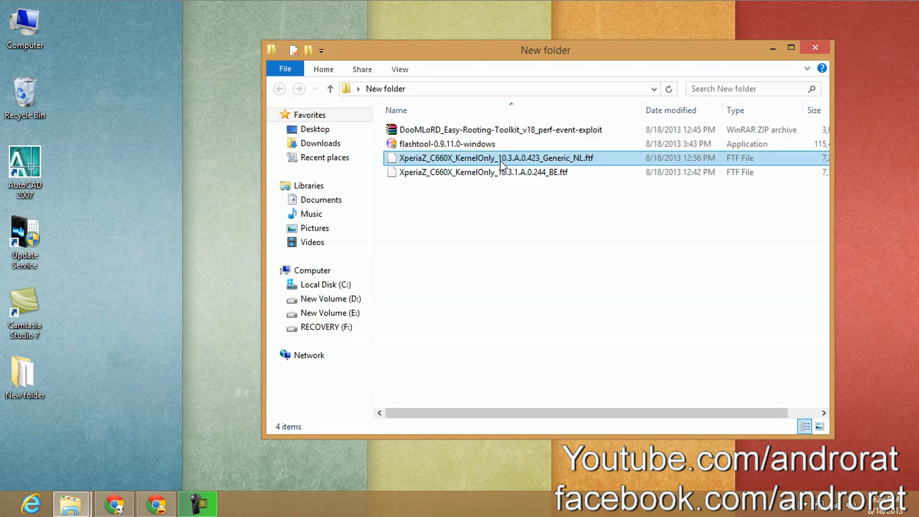
right_click(501, 160)
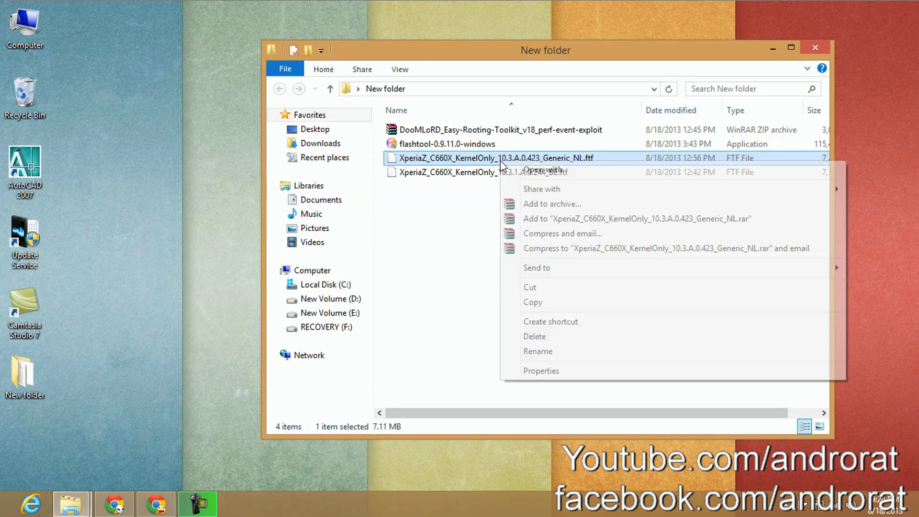
left_click(543, 303)
- Paste the Generic_NL kernel into C:\Flashtool\firmwares and launch Flashtool64
double_click(25, 26)
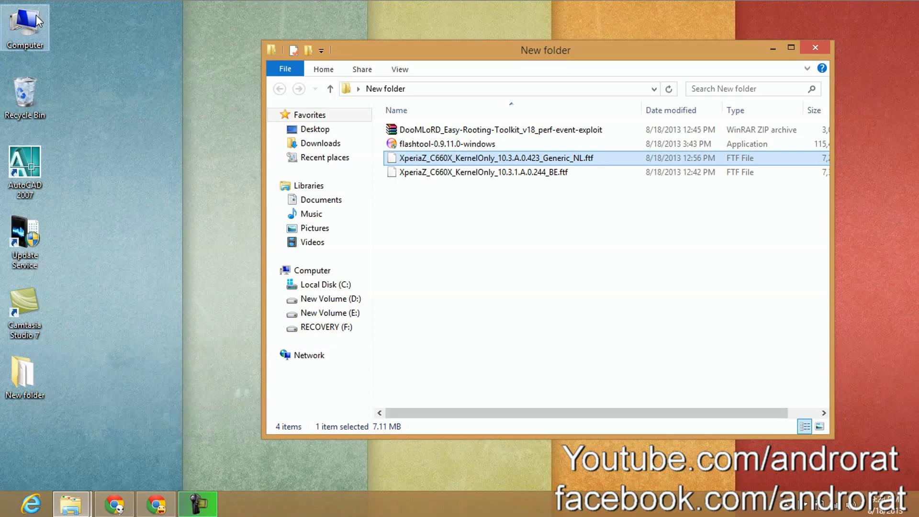
left_click(441, 166)
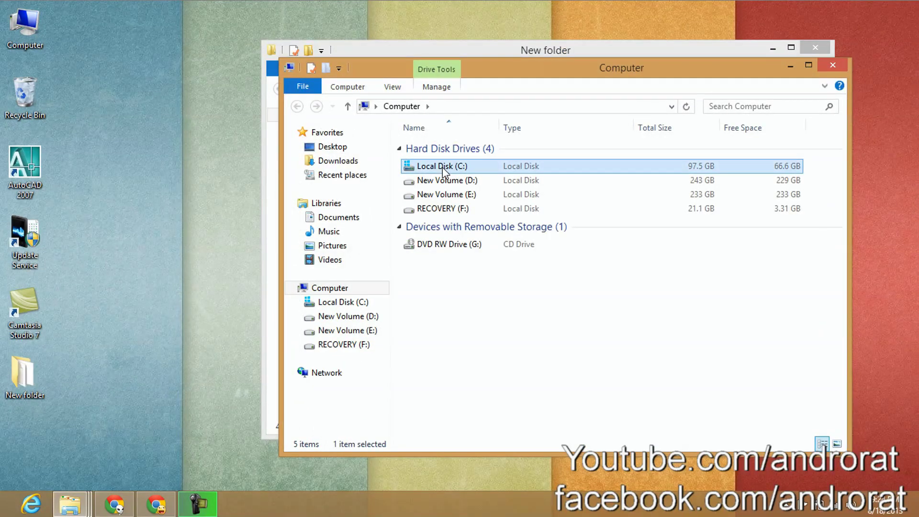
double_click(441, 166)
left_click(433, 147)
double_click(433, 147)
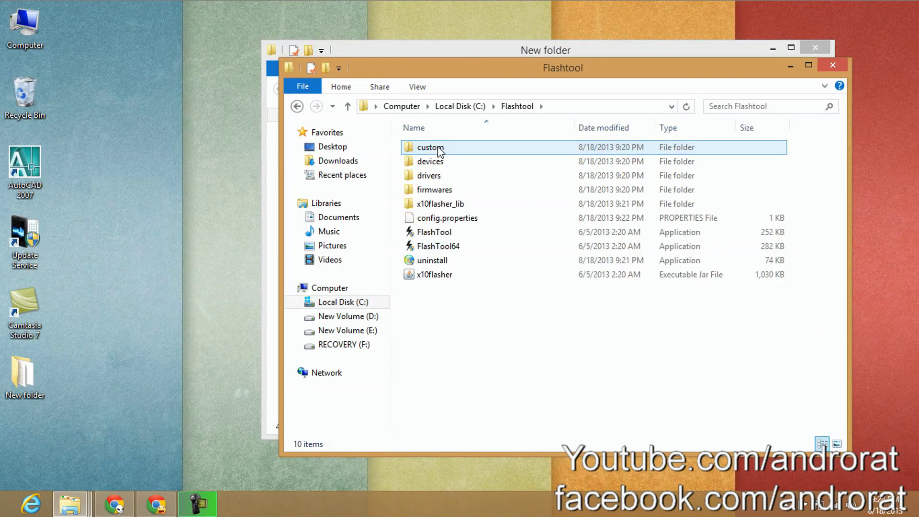
left_click(429, 175)
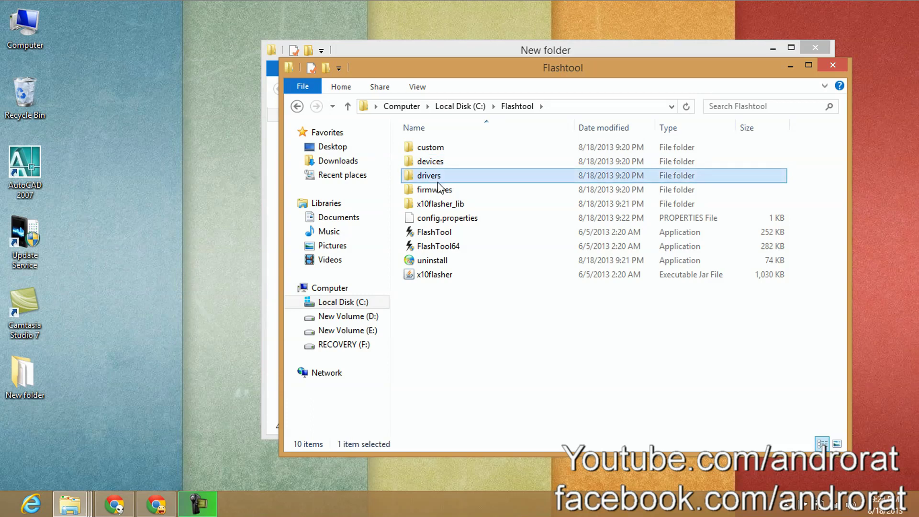
double_click(434, 189)
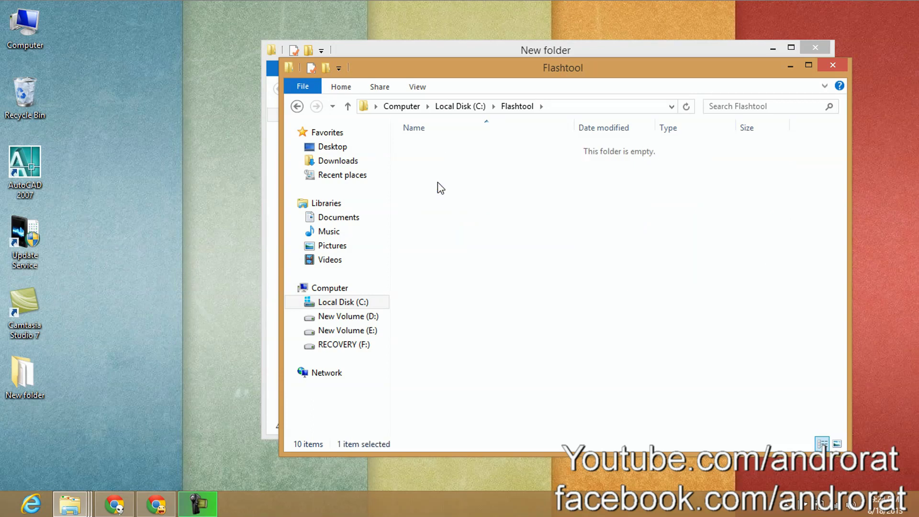
key("ctrl+v")
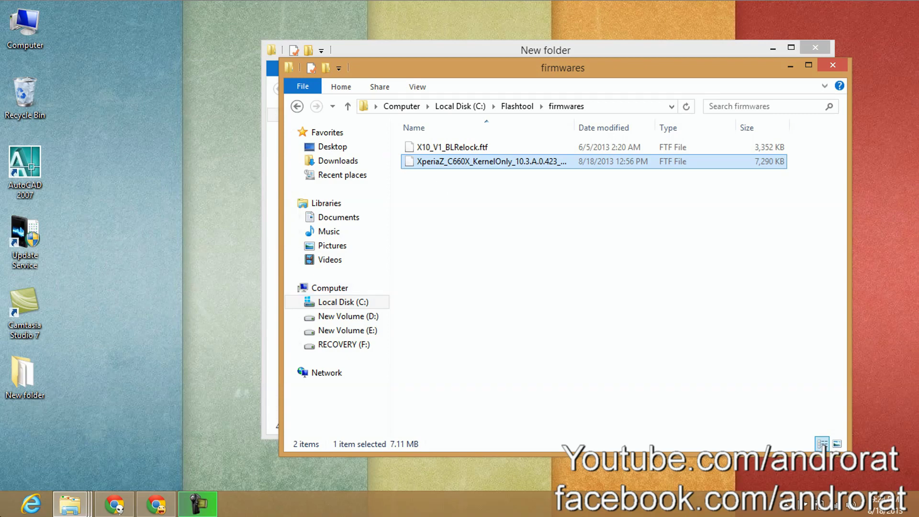
key("super")
left_click(844, 261)
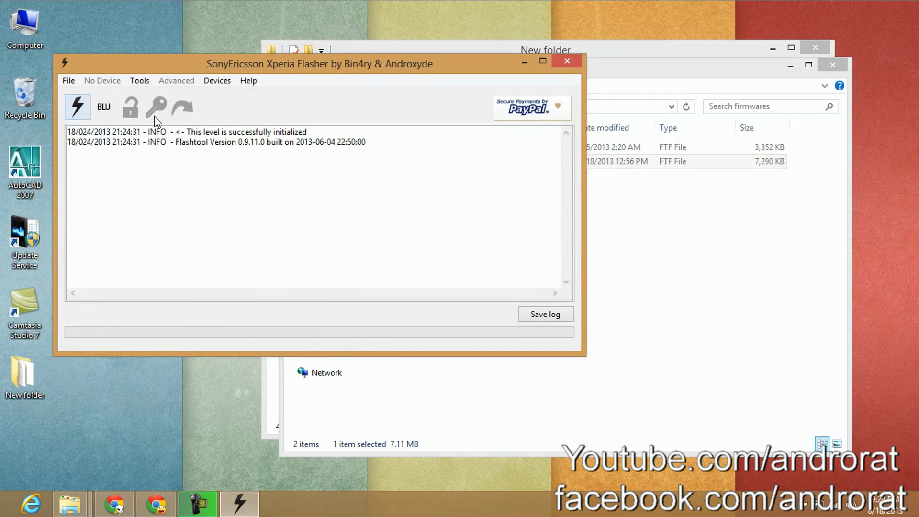
- Flash the Xperia 10.3.A.0.423 Generic_NL kernel in Flashmode, waiting for the phone
left_click(80, 107)
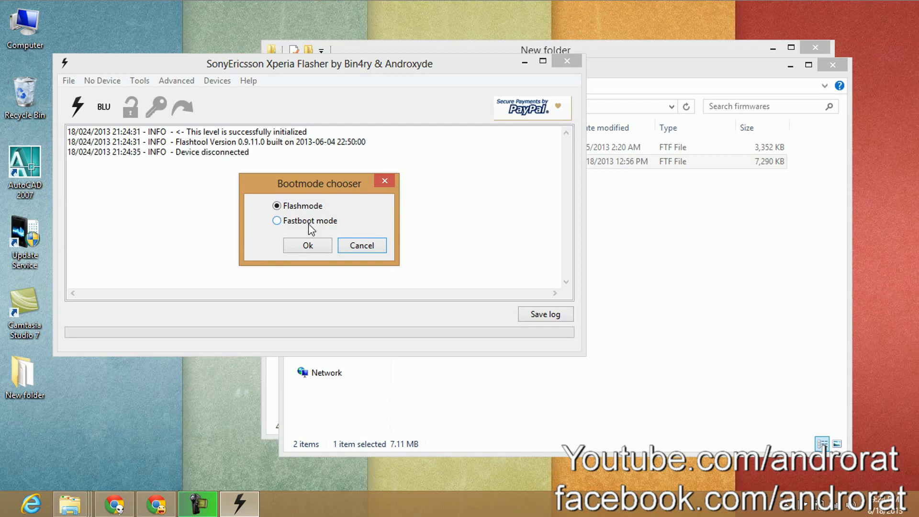
left_click(308, 245)
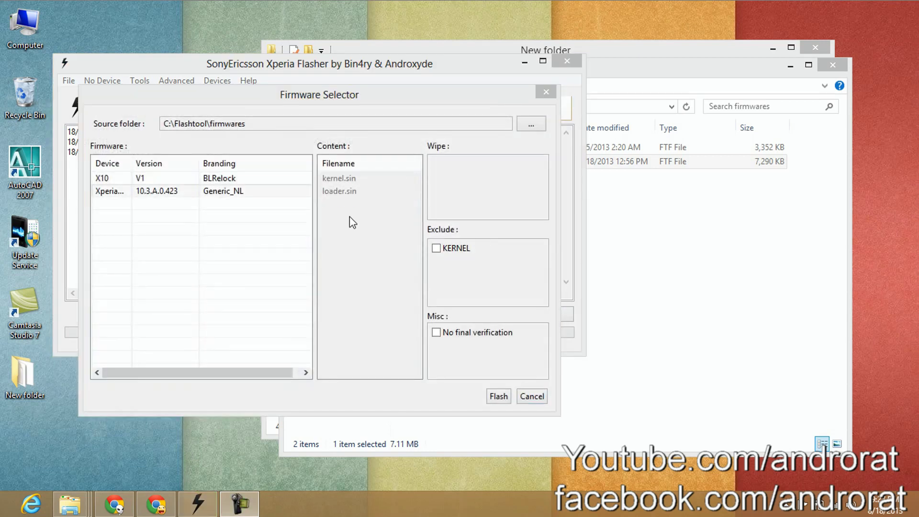
left_click(223, 191)
left_click(253, 195)
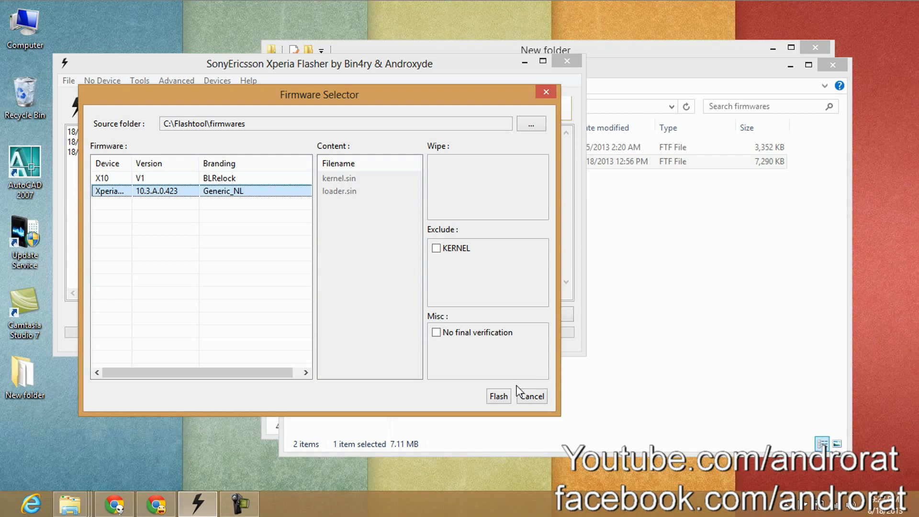
left_click(498, 397)
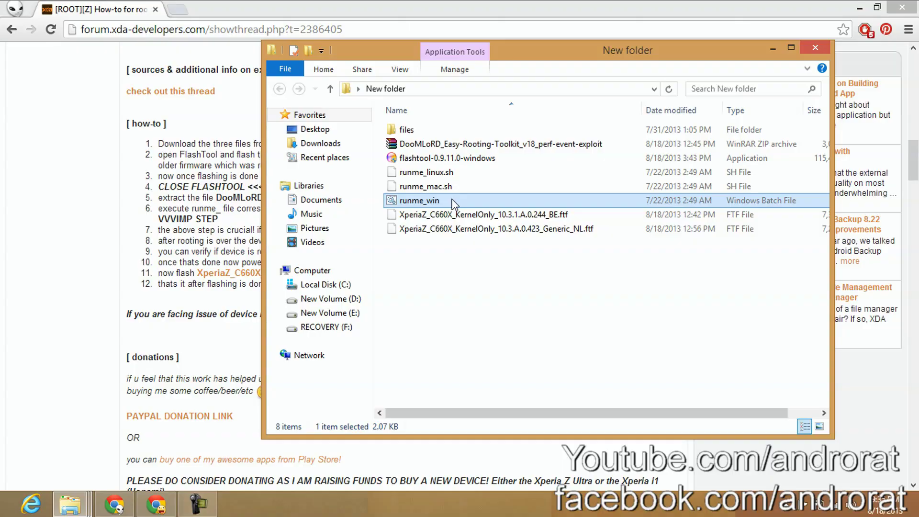
- Run the runme_win rooting script to completion, then right-click the BE kernel file
double_click(442, 204)
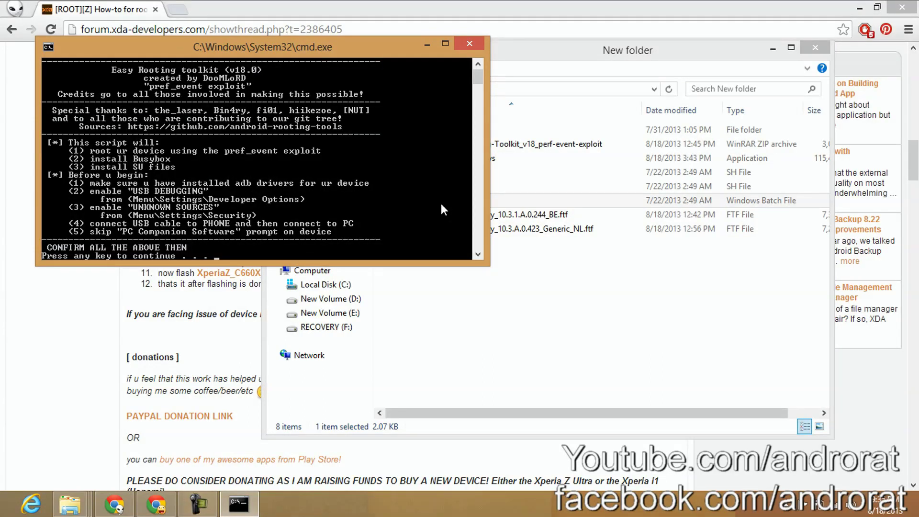
key("Return")
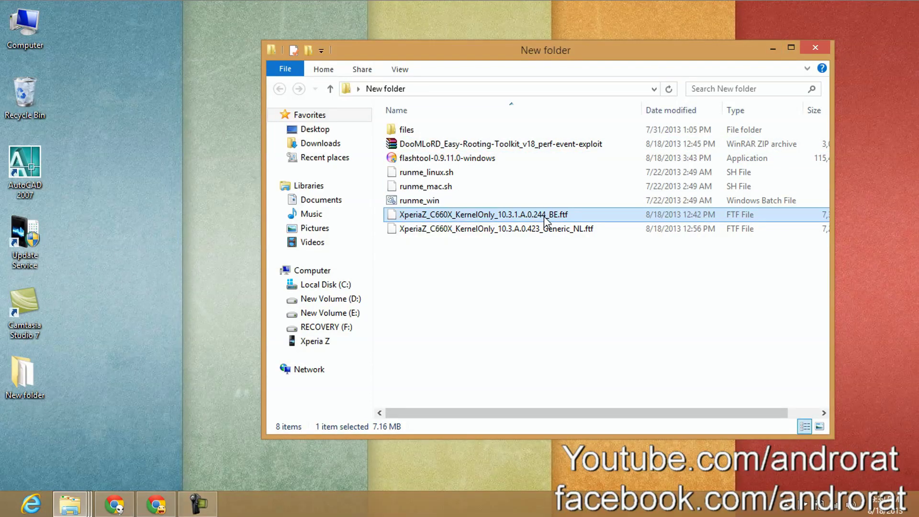
right_click(544, 217)
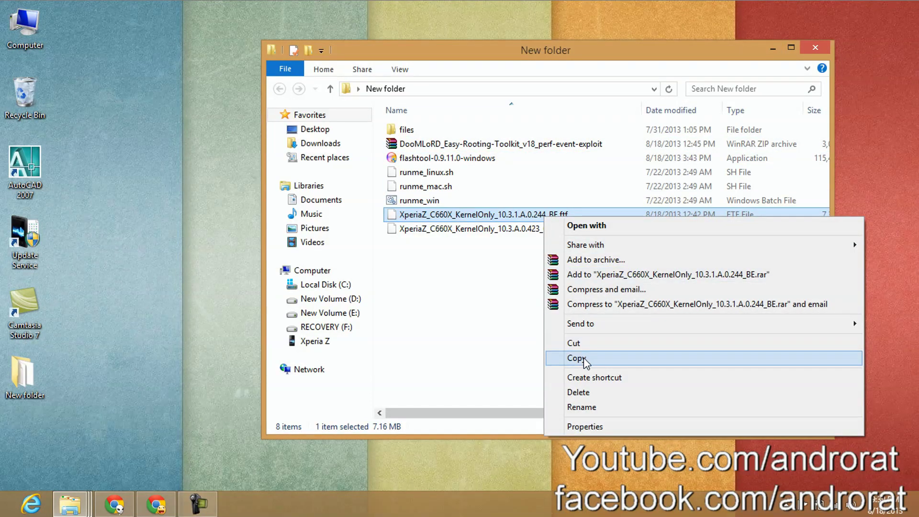
- Copy the BE kernel .ftf into C:\Flashtool\firmwares and minimize Explorer
left_click(577, 358)
left_click(321, 143)
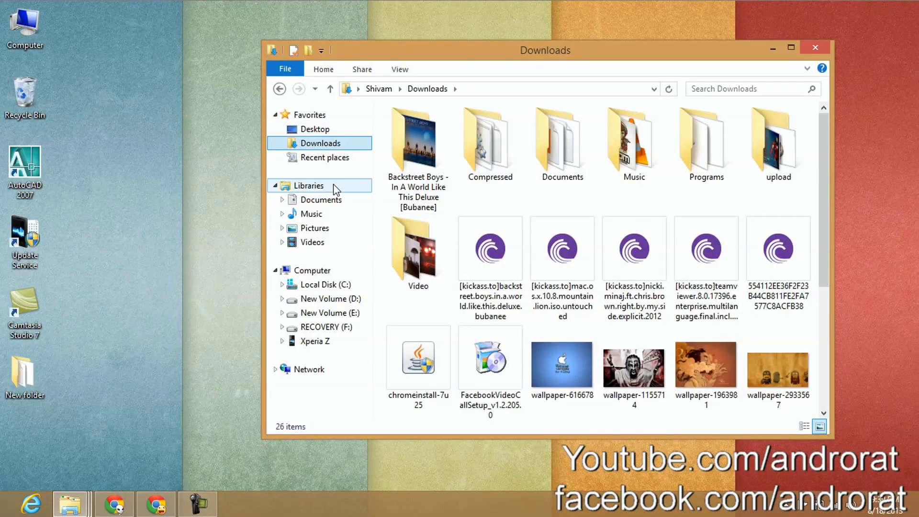
left_click(325, 285)
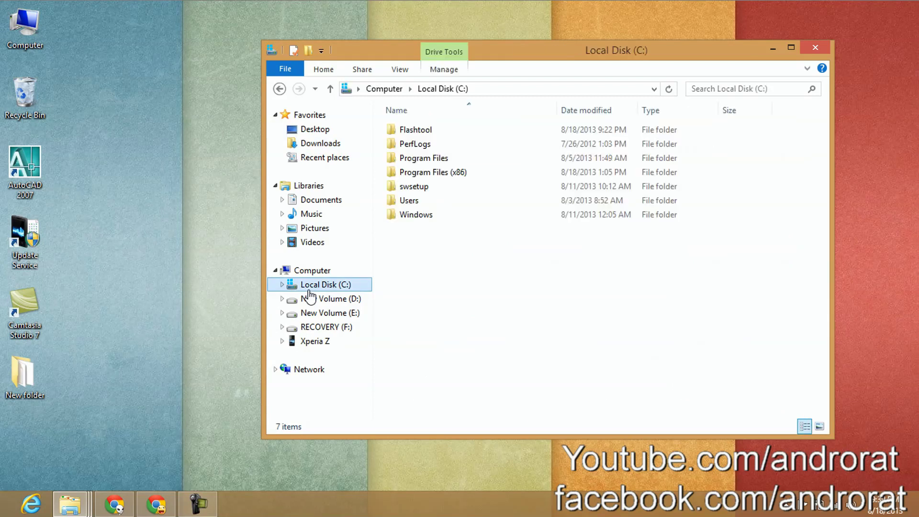
double_click(416, 130)
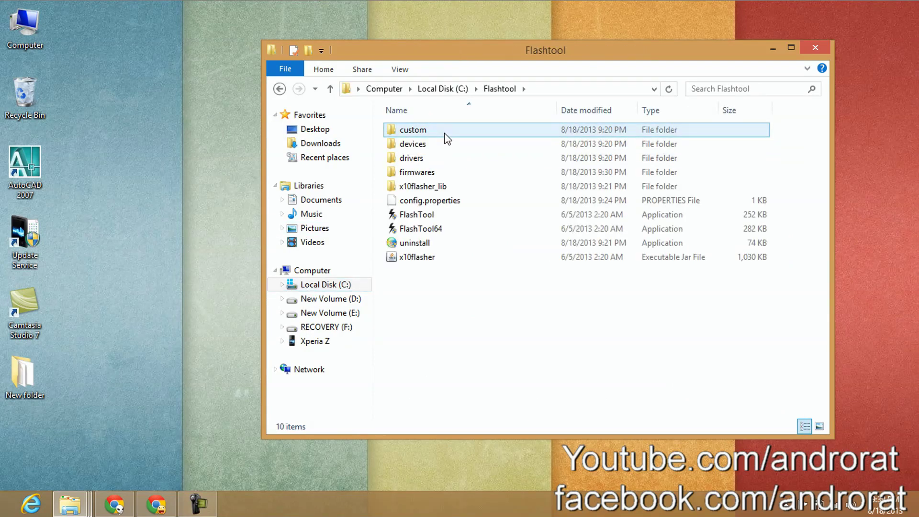
double_click(417, 171)
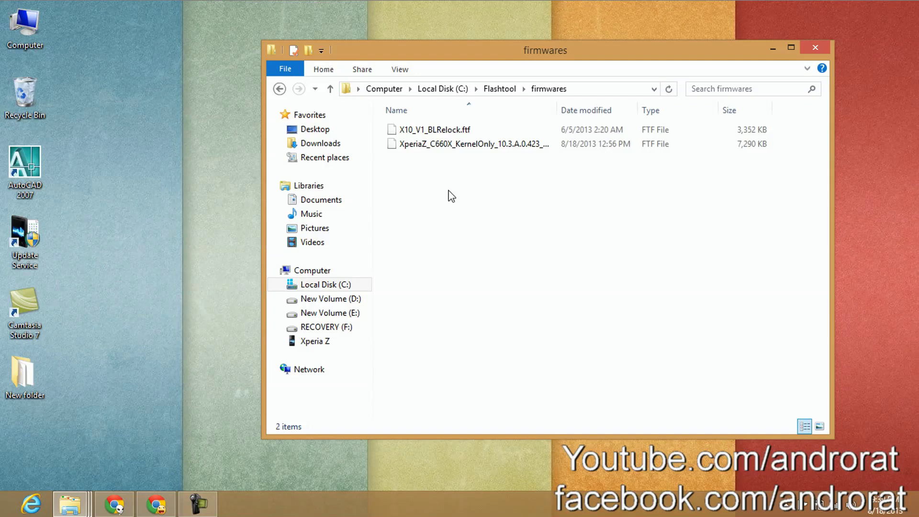
key("ctrl+v")
mouse_move(551, 112)
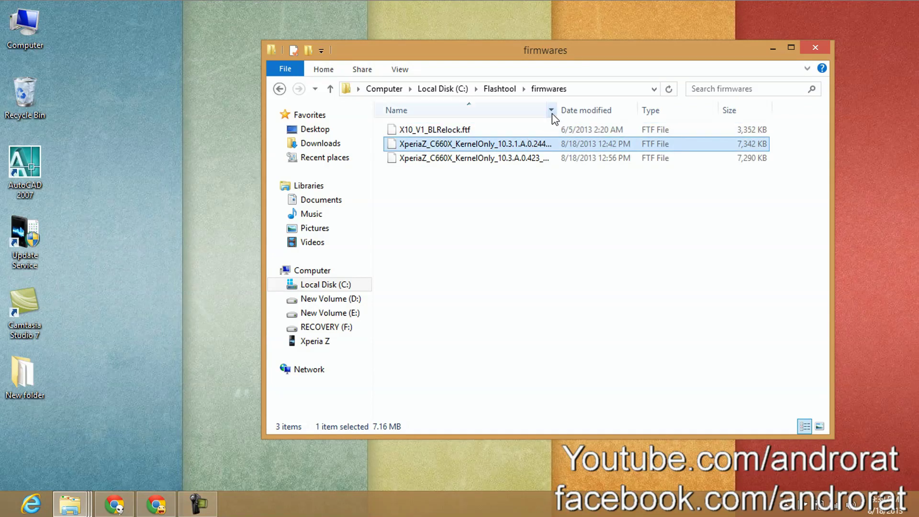
left_click_drag(564, 110, 632, 110)
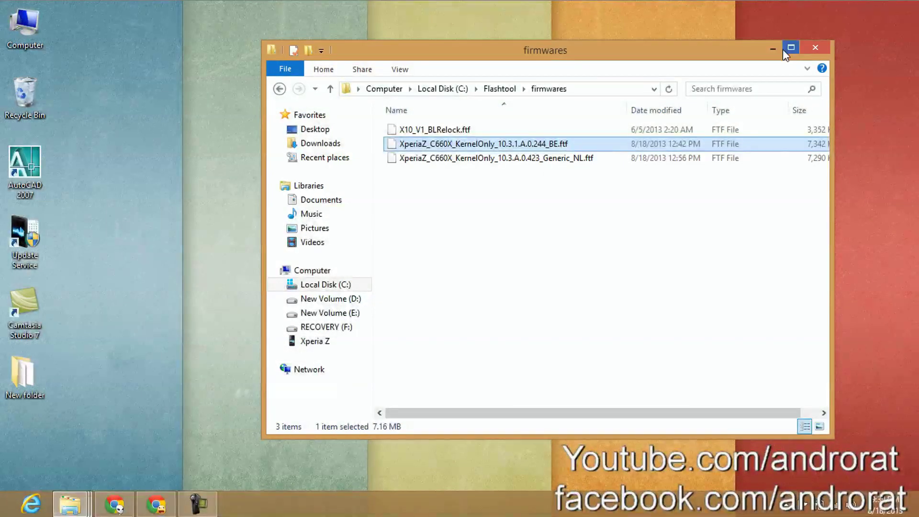
left_click(779, 48)
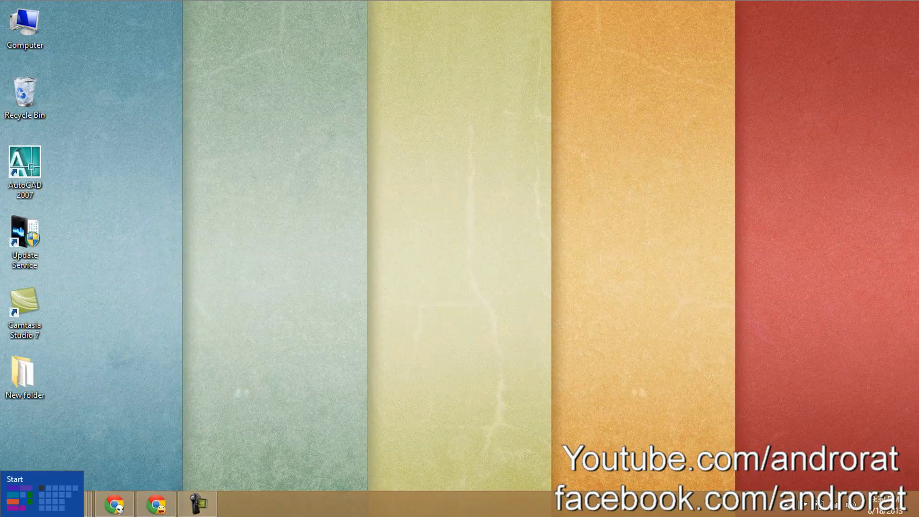
- Launch Flashtool64 and flash the BE 10.3.1.A.0.244 kernel in Flashmode
left_click(4, 513)
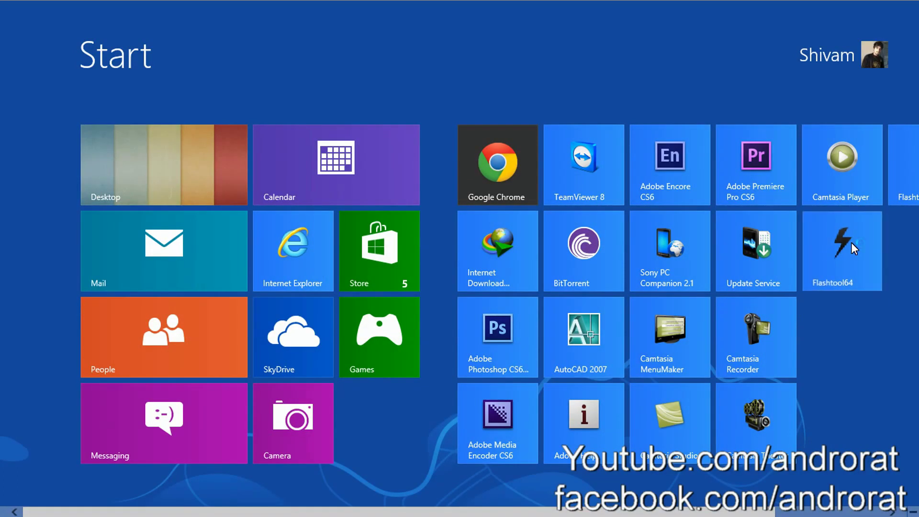
left_click(854, 248)
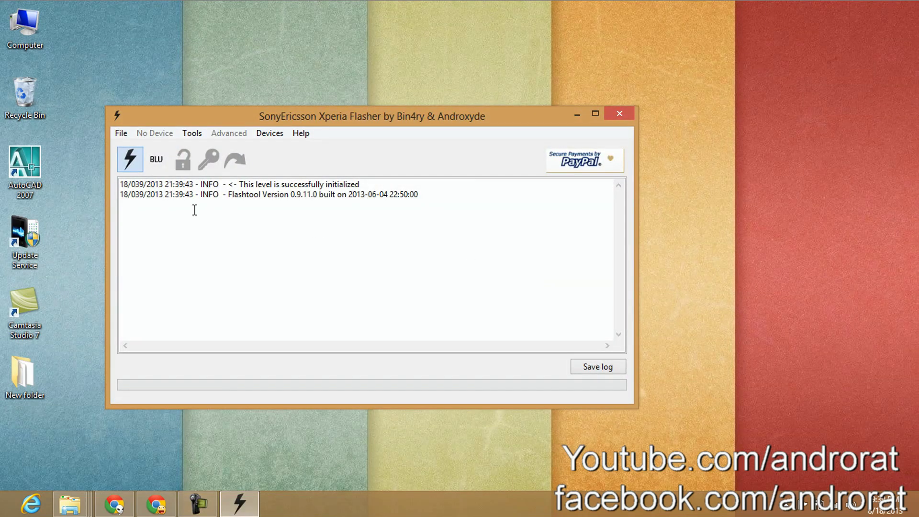
left_click(131, 159)
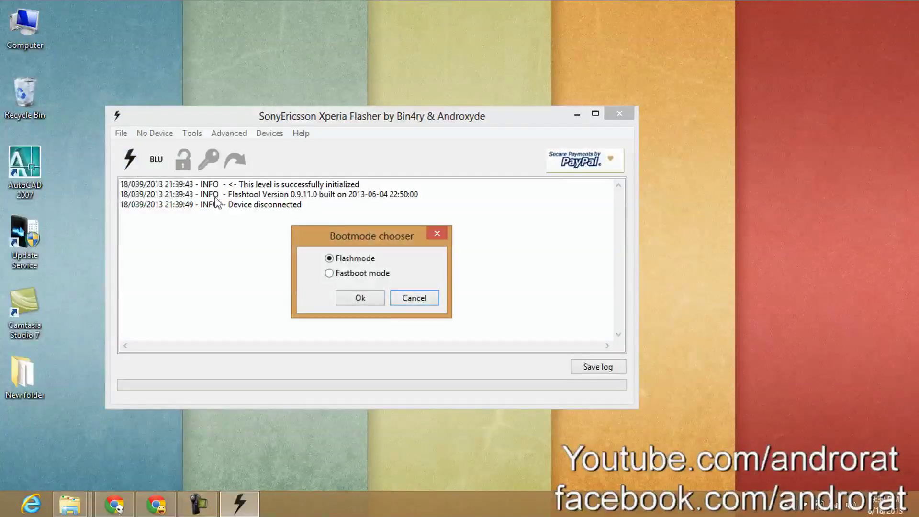
left_click(364, 299)
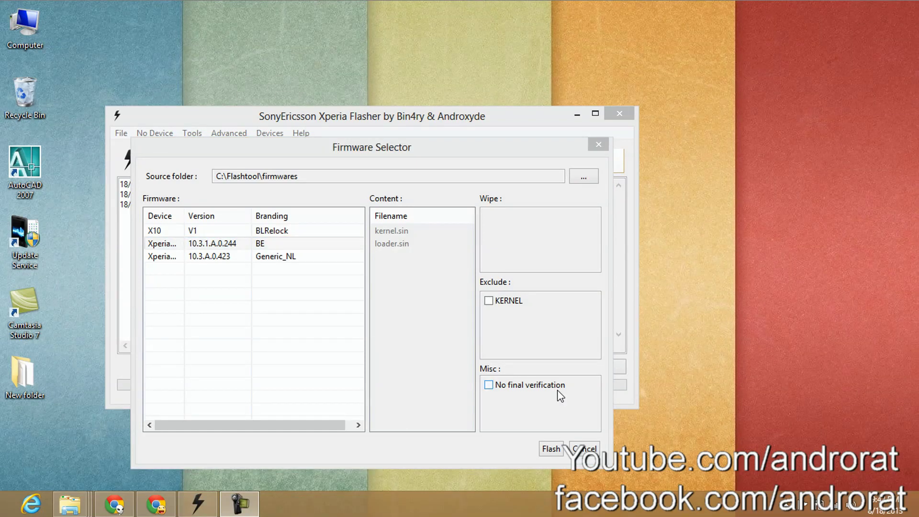
left_click(551, 449)
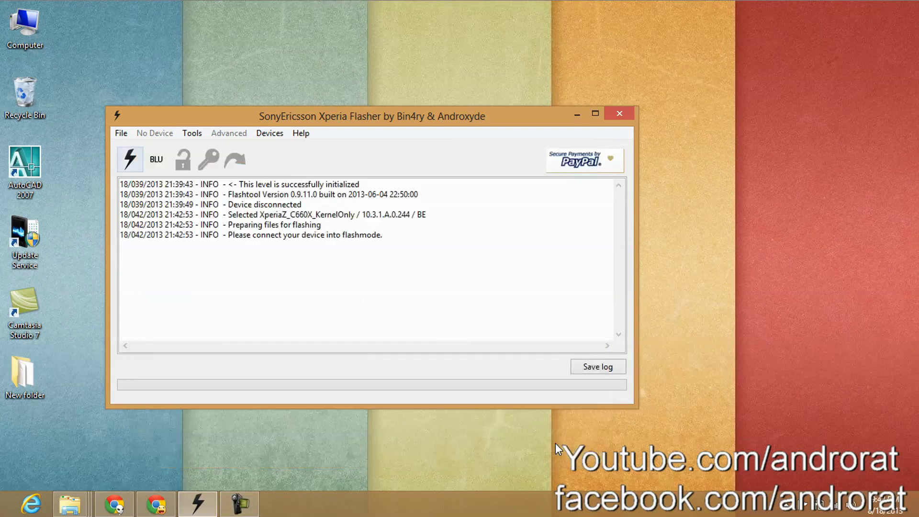